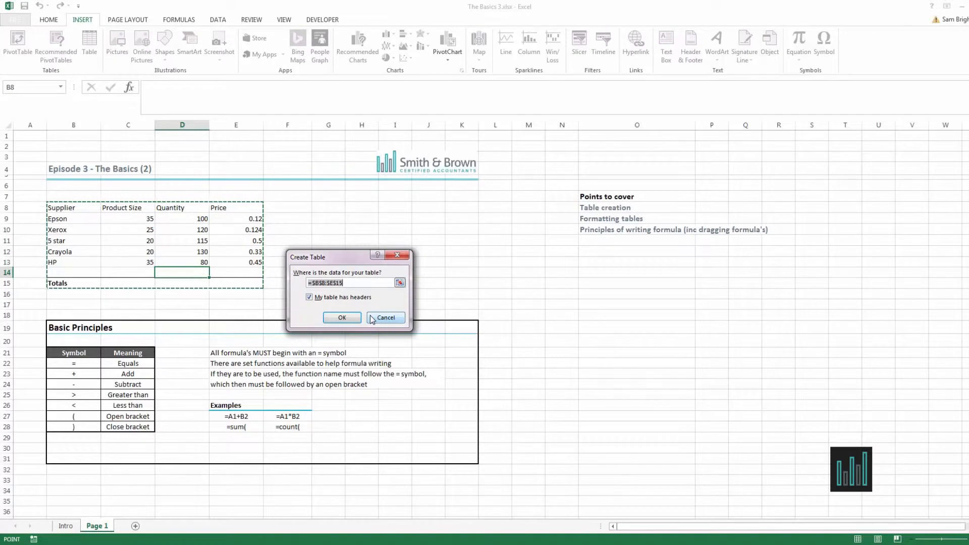
Delete the Totals row beneath the supplier data.
{"action": "left_click", "coordinate": [7, 283]}
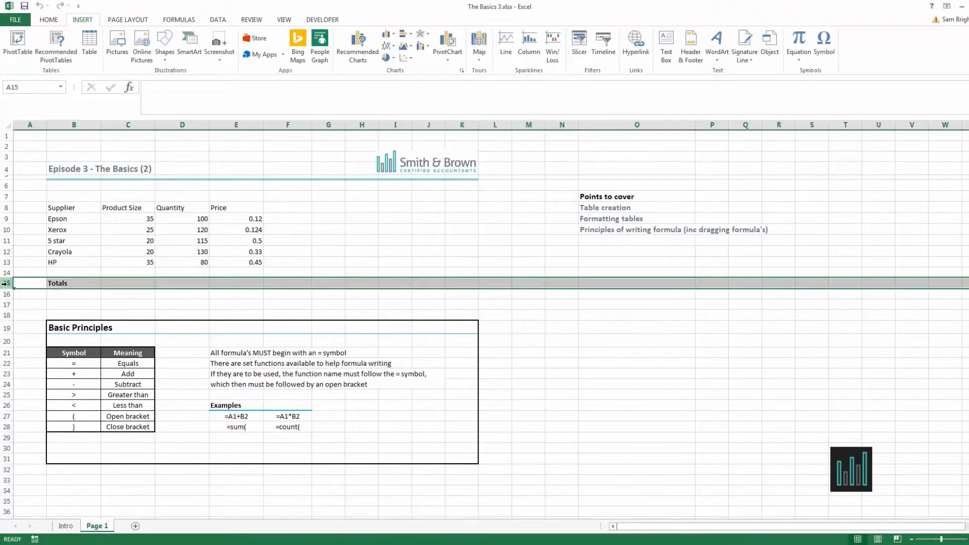
{"action": "right_click", "coordinate": [7, 284]}
{"action": "key", "text": "Escape"}
{"action": "left_click", "coordinate": [205, 271]}
{"action": "left_click", "coordinate": [141, 284]}
{"action": "left_click", "coordinate": [175, 281]}
{"action": "left_click", "coordinate": [255, 281]}
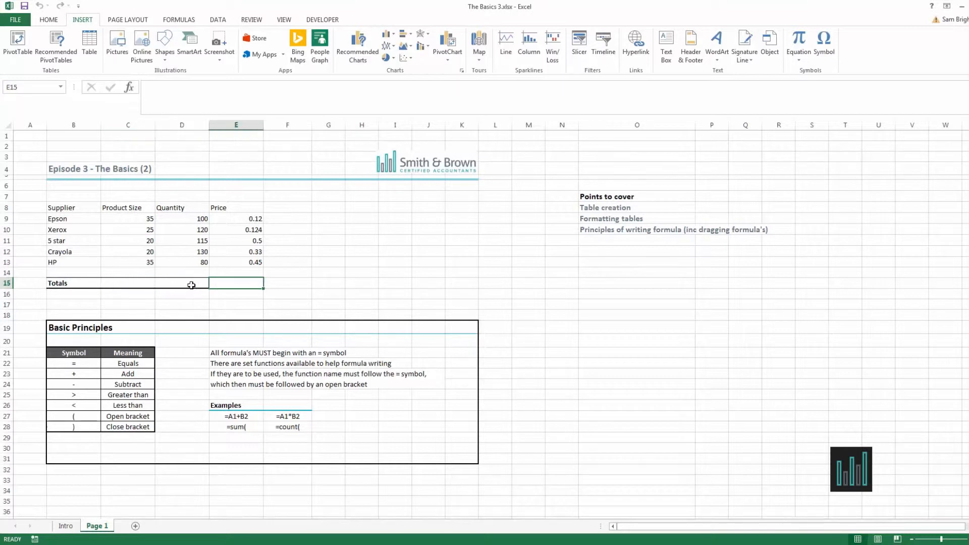
{"action": "left_click", "coordinate": [132, 281]}
{"action": "left_click", "coordinate": [201, 283]}
{"action": "left_click", "coordinate": [255, 281]}
{"action": "right_click", "coordinate": [16, 281]}
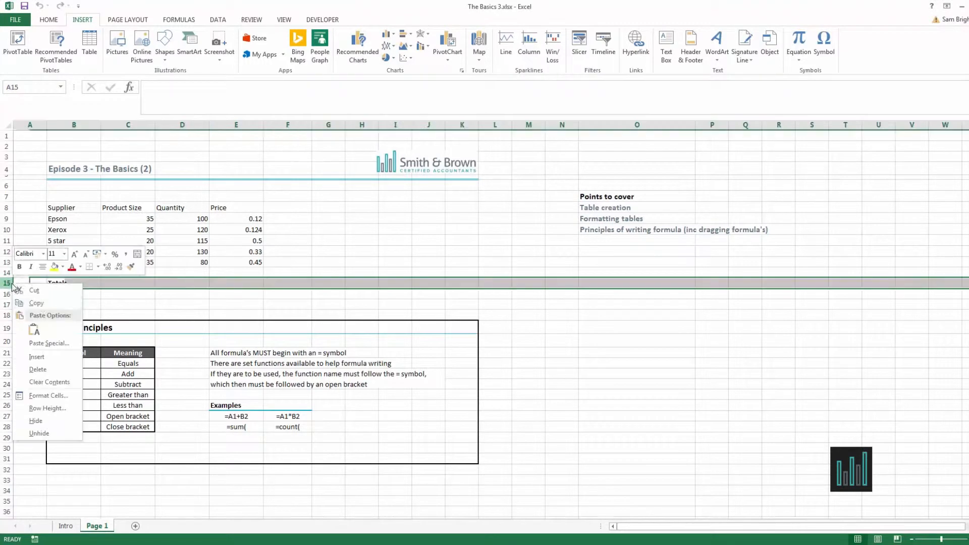
{"action": "left_click", "coordinate": [37, 369]}
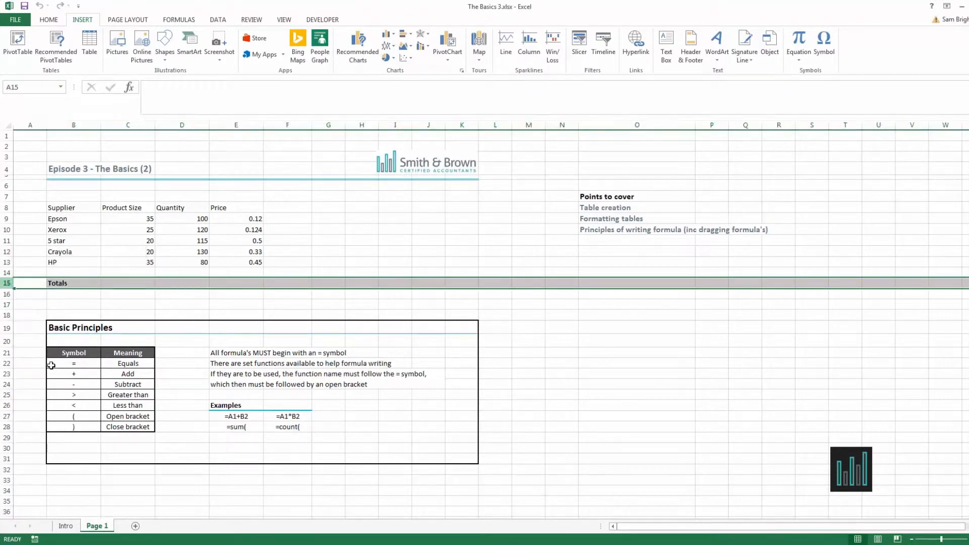
Convert the supplier data range B8:E13 into a table with headers.
{"action": "left_click", "coordinate": [123, 274]}
{"action": "left_click_drag", "start_coordinate": [82, 207], "coordinate": [257, 263]}
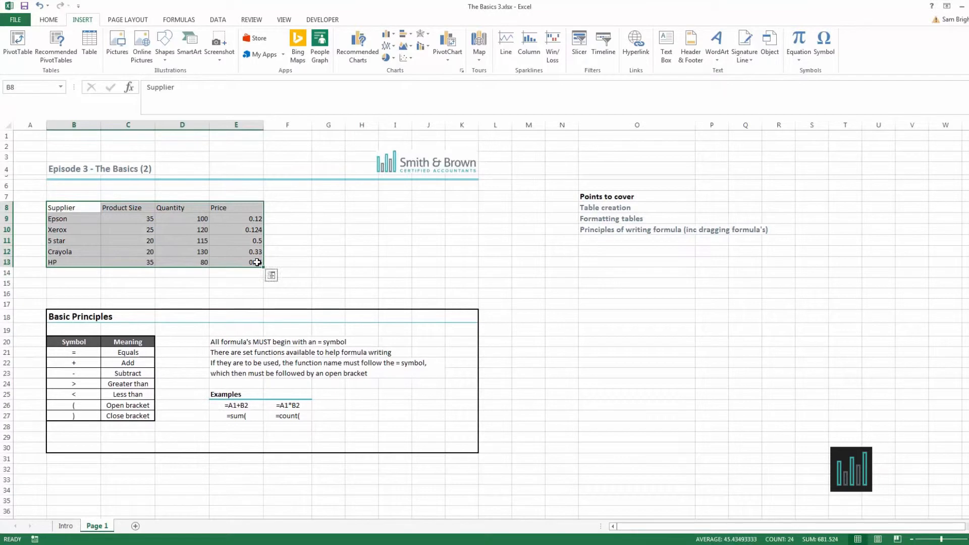
{"action": "left_click", "coordinate": [94, 40]}
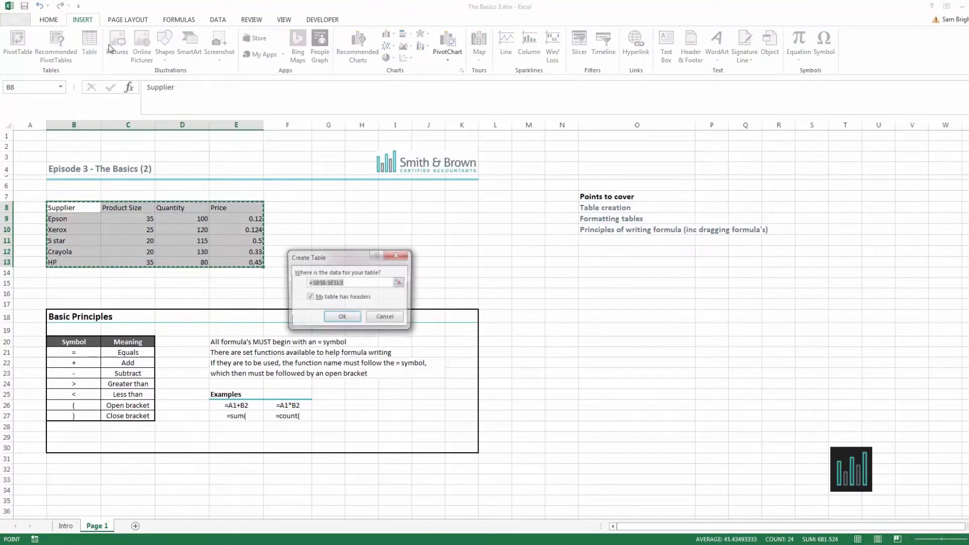
{"action": "left_click", "coordinate": [321, 298]}
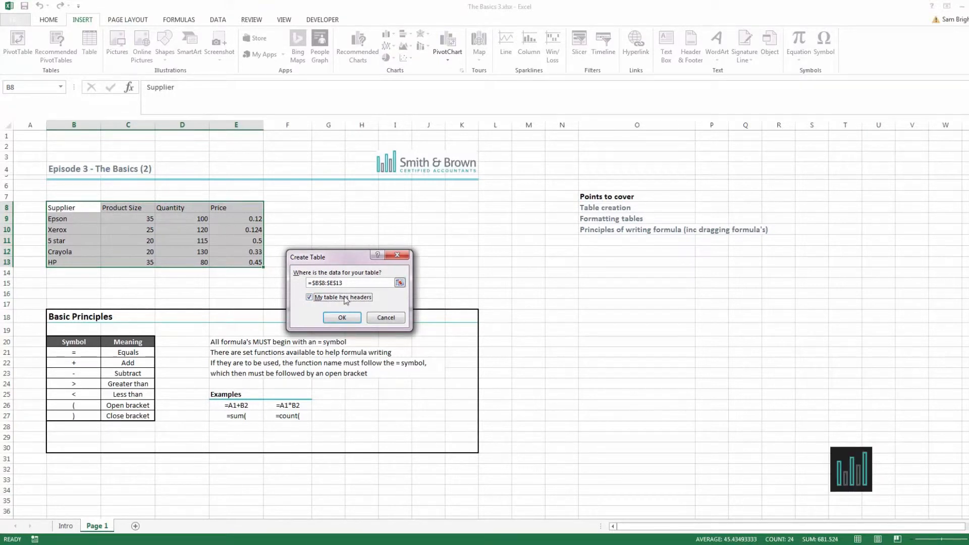
{"action": "left_click", "coordinate": [343, 317]}
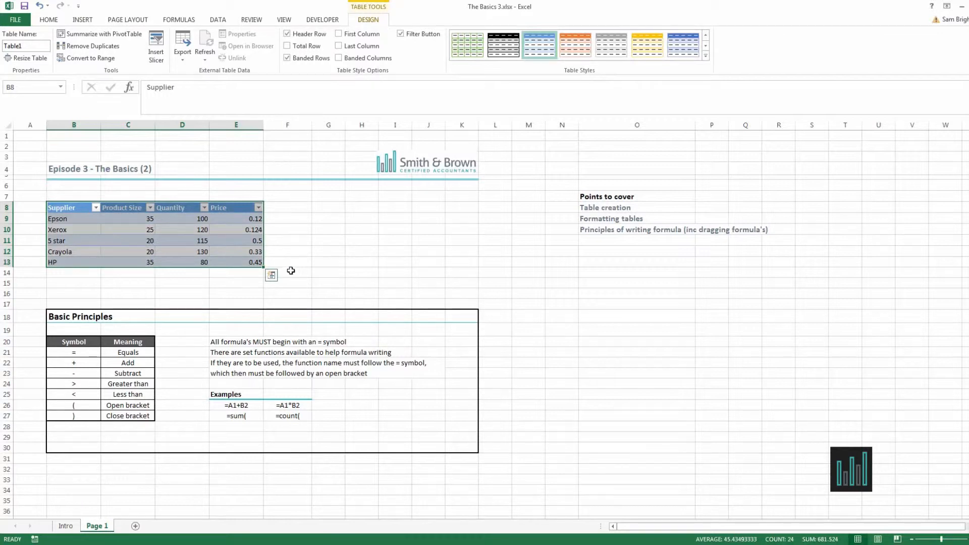
Apply Table Style Medium 1 to the supplier table.
{"action": "left_click", "coordinate": [79, 208]}
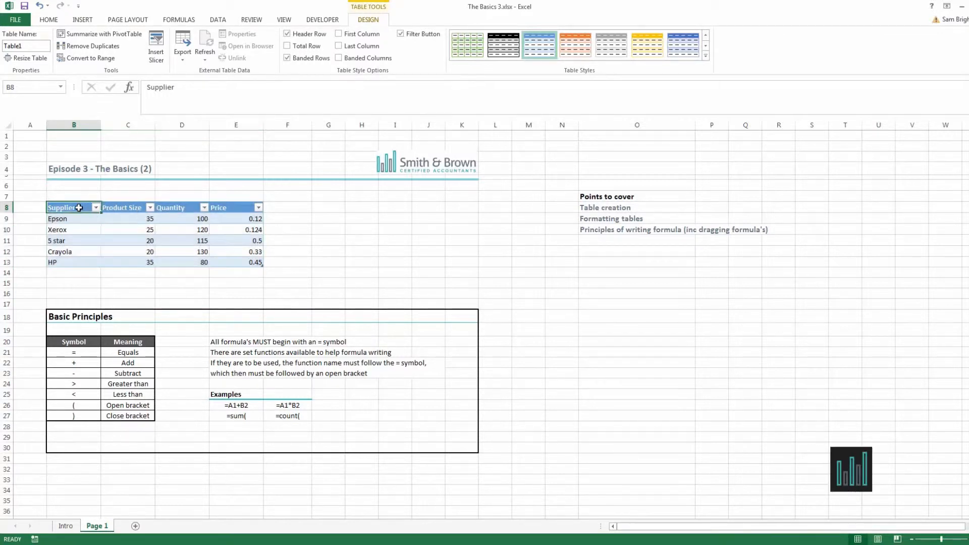
{"action": "left_click_drag", "start_coordinate": [80, 217], "coordinate": [198, 216]}
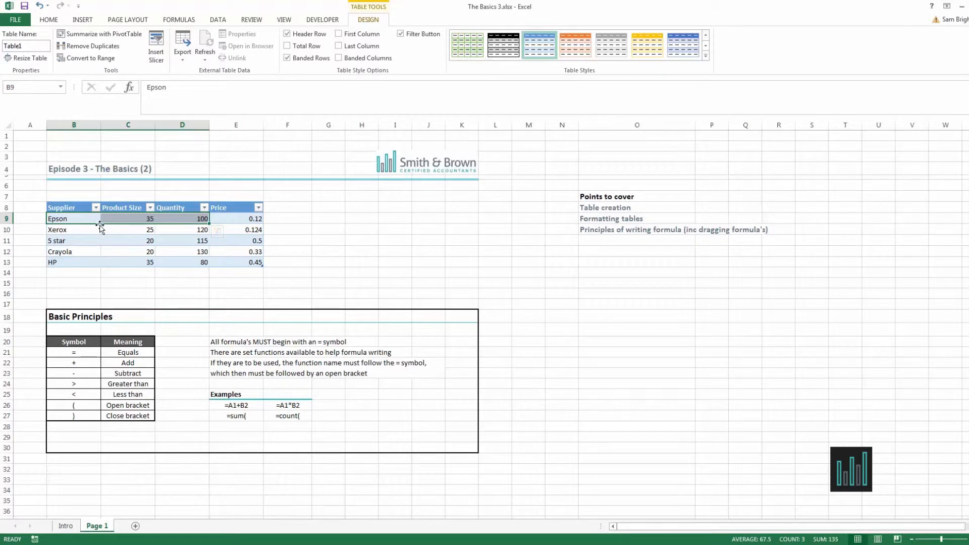
{"action": "left_click", "coordinate": [92, 236]}
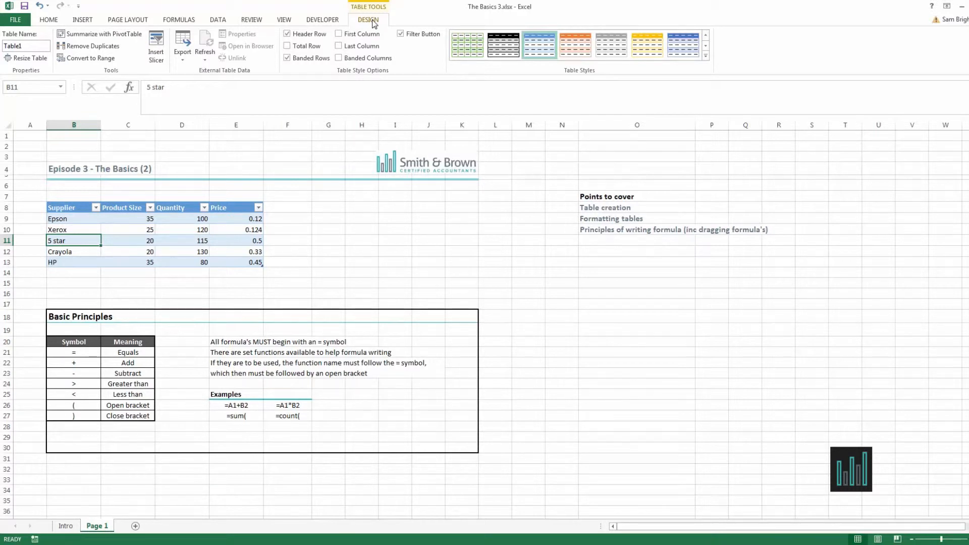
{"action": "left_click", "coordinate": [333, 214]}
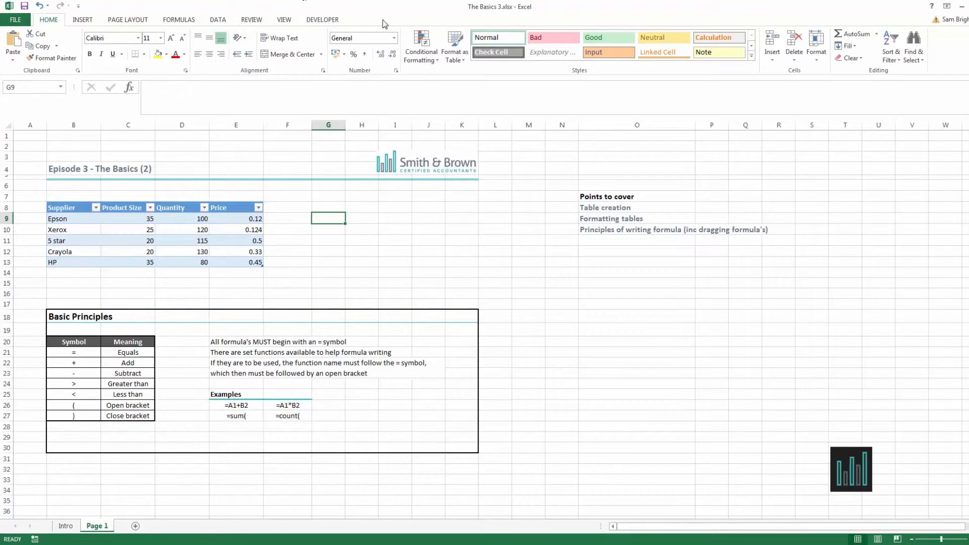
{"action": "left_click", "coordinate": [202, 253]}
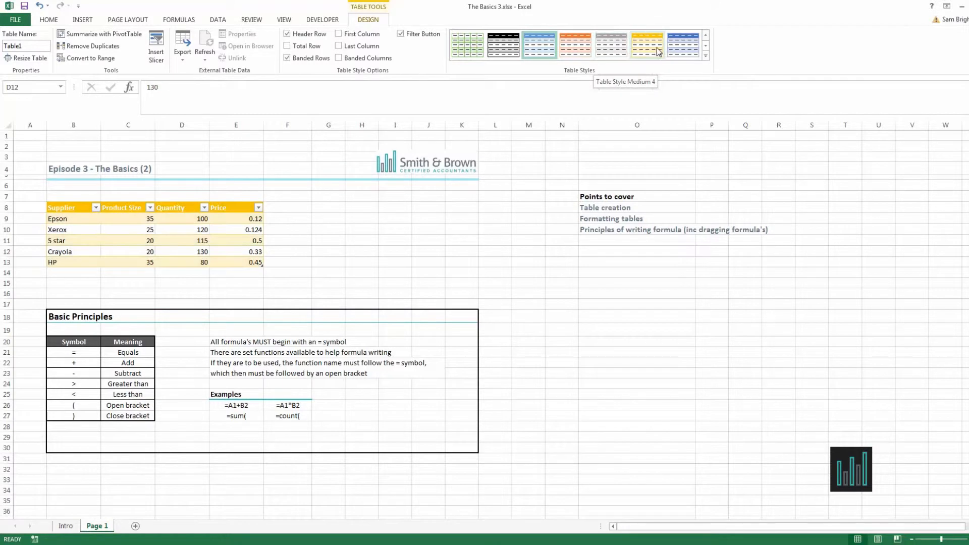
{"action": "left_click", "coordinate": [504, 48]}
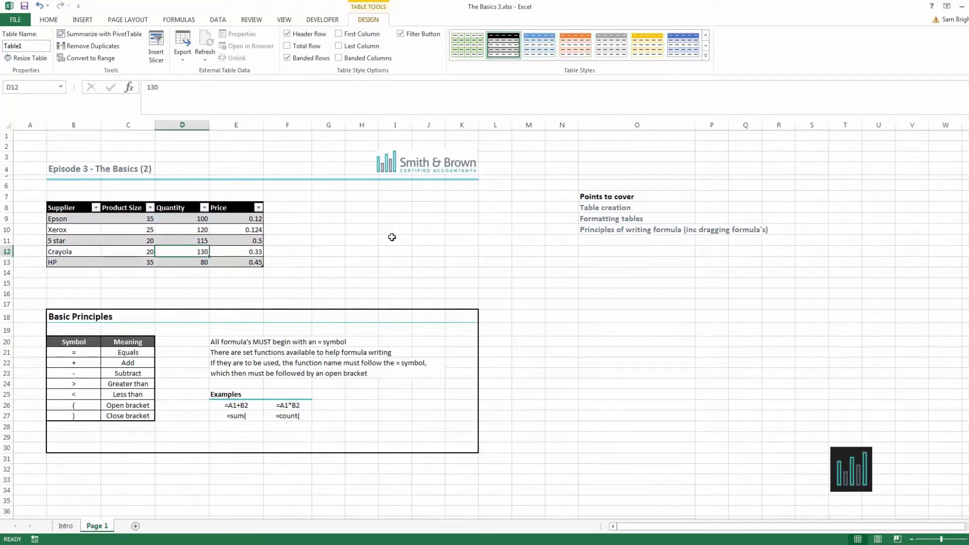
{"action": "left_click", "coordinate": [361, 250]}
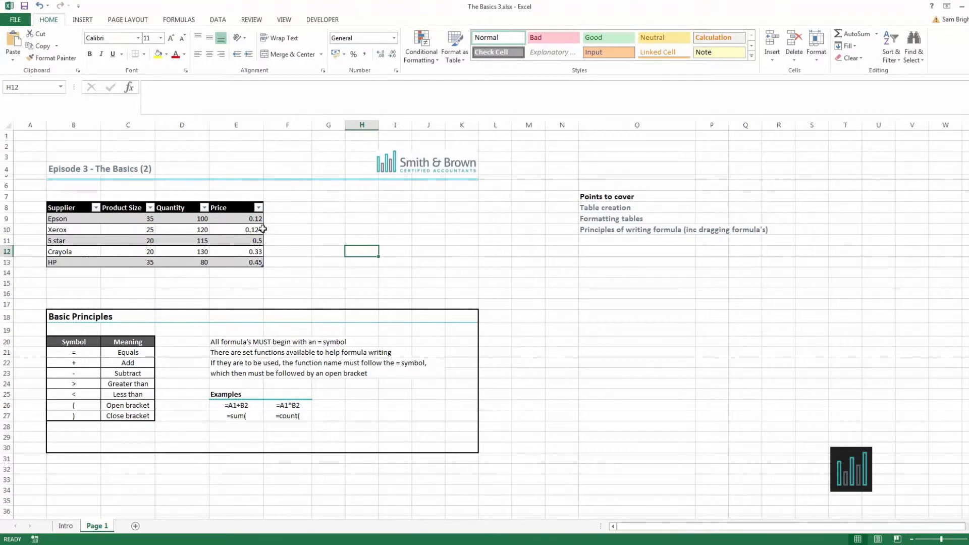
Turn on the table's Total Row.
{"action": "left_click", "coordinate": [226, 238]}
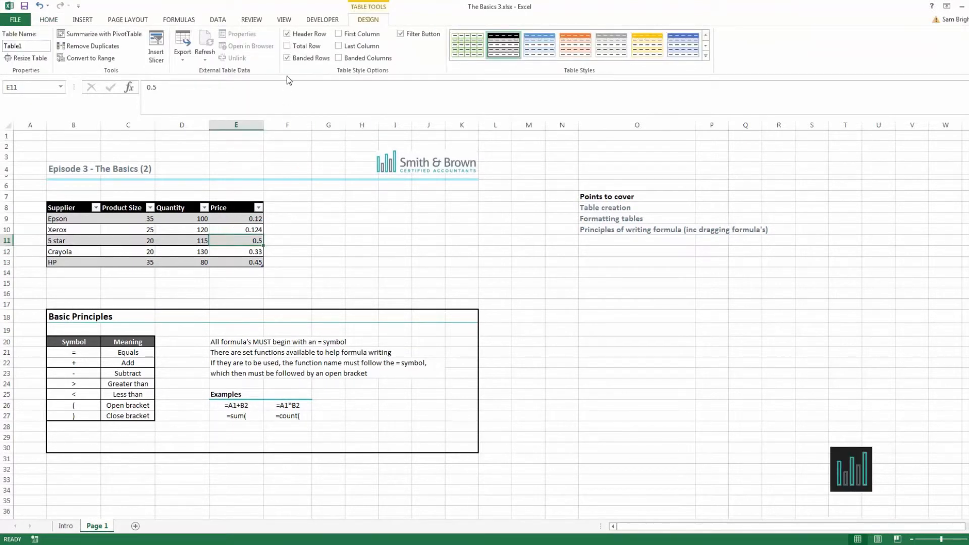
{"action": "left_click", "coordinate": [288, 46]}
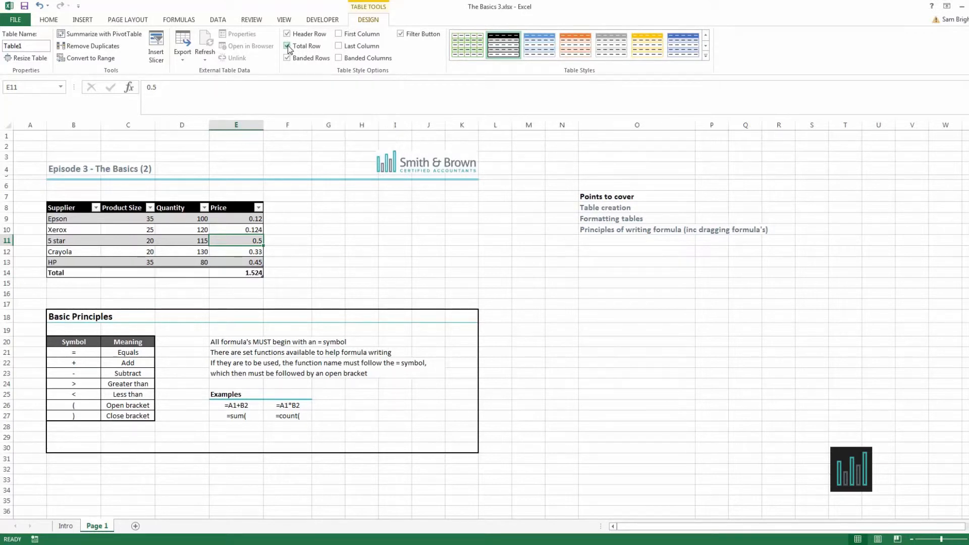
Switch the Price total through None and Average before setting it back to Sum.
{"action": "left_click", "coordinate": [251, 273]}
{"action": "left_click", "coordinate": [269, 273]}
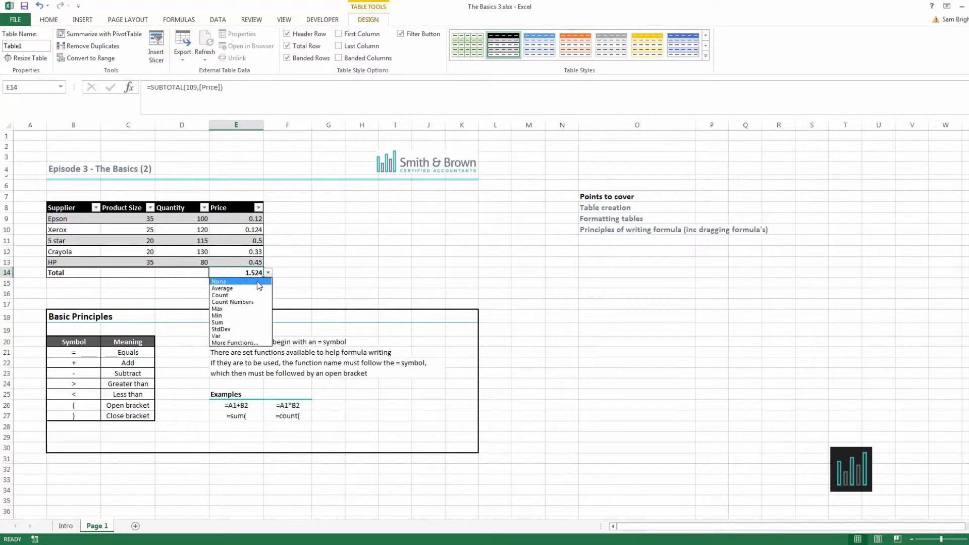
{"action": "left_click", "coordinate": [256, 280]}
{"action": "left_click", "coordinate": [269, 273]}
{"action": "left_click", "coordinate": [254, 287]}
{"action": "left_click", "coordinate": [268, 274]}
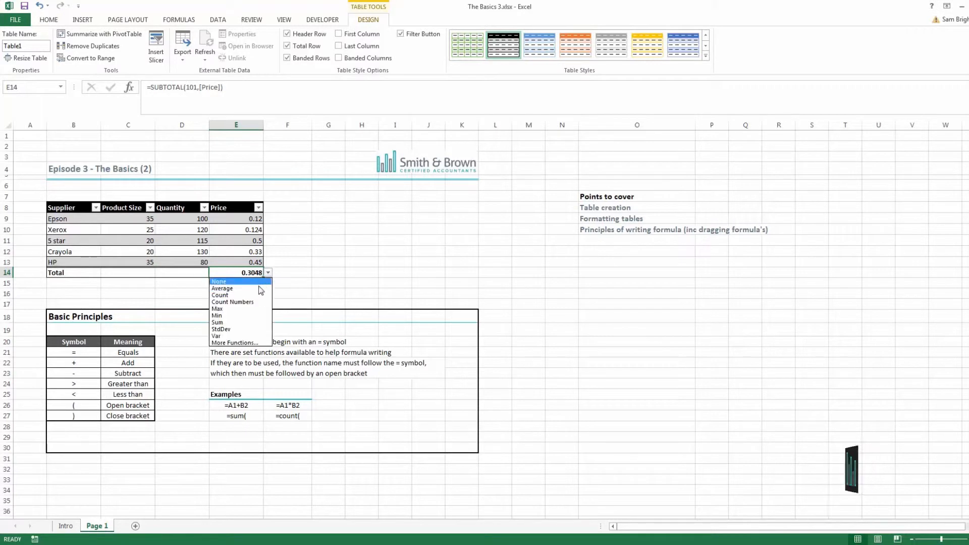
{"action": "left_click", "coordinate": [253, 320]}
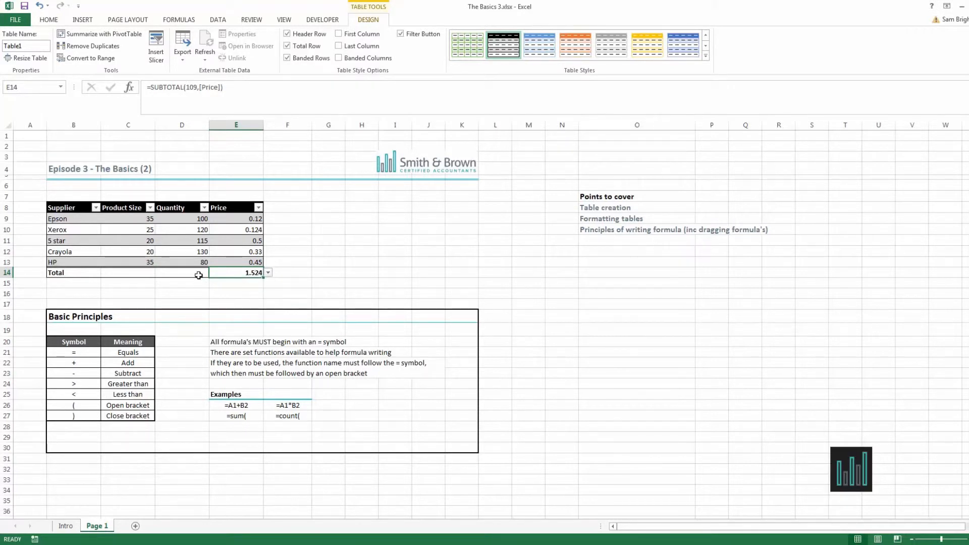
Set the Quantity column total to StdDev.
{"action": "left_click", "coordinate": [198, 274]}
{"action": "left_click", "coordinate": [213, 273]}
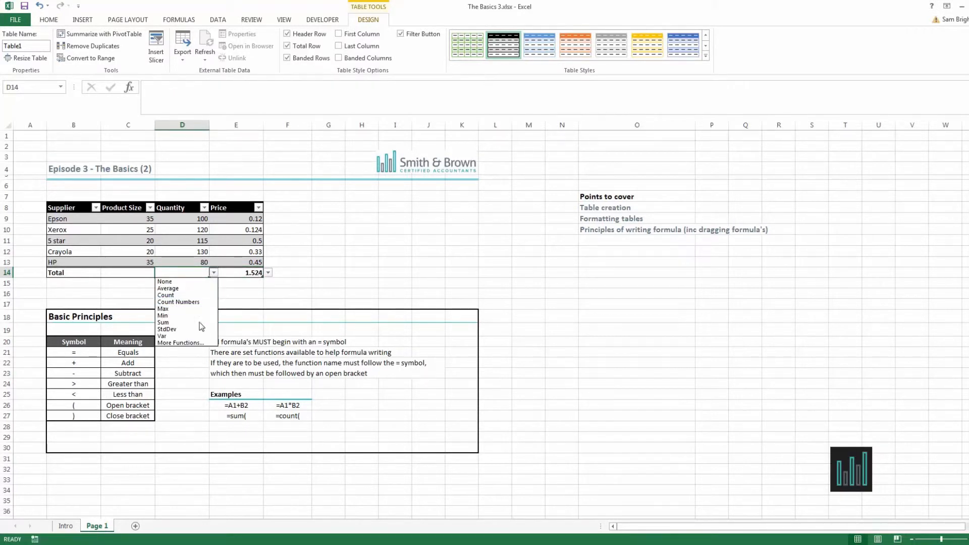
{"action": "left_click", "coordinate": [181, 329]}
Set the Product Size column total to Var.
{"action": "left_click", "coordinate": [152, 273]}
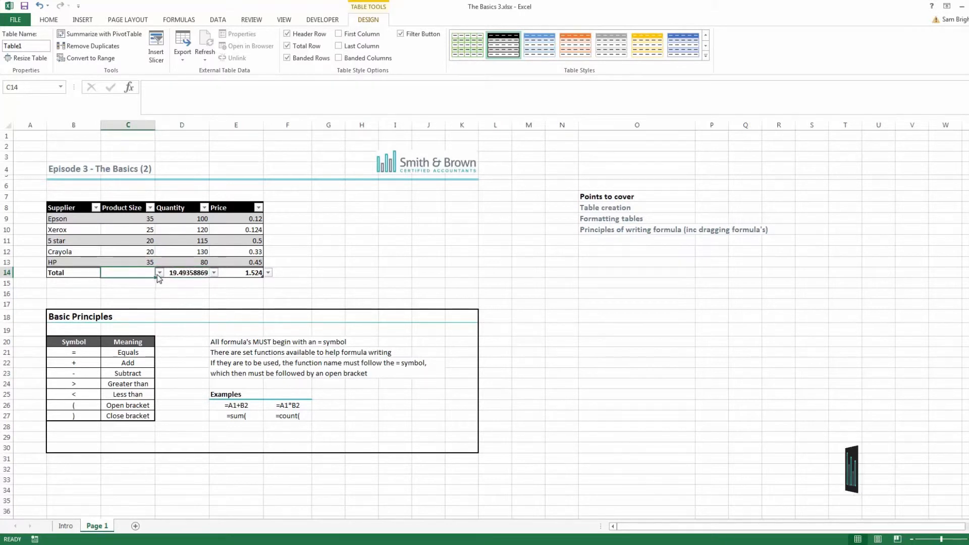
{"action": "left_click", "coordinate": [159, 273]}
{"action": "left_click", "coordinate": [150, 342]}
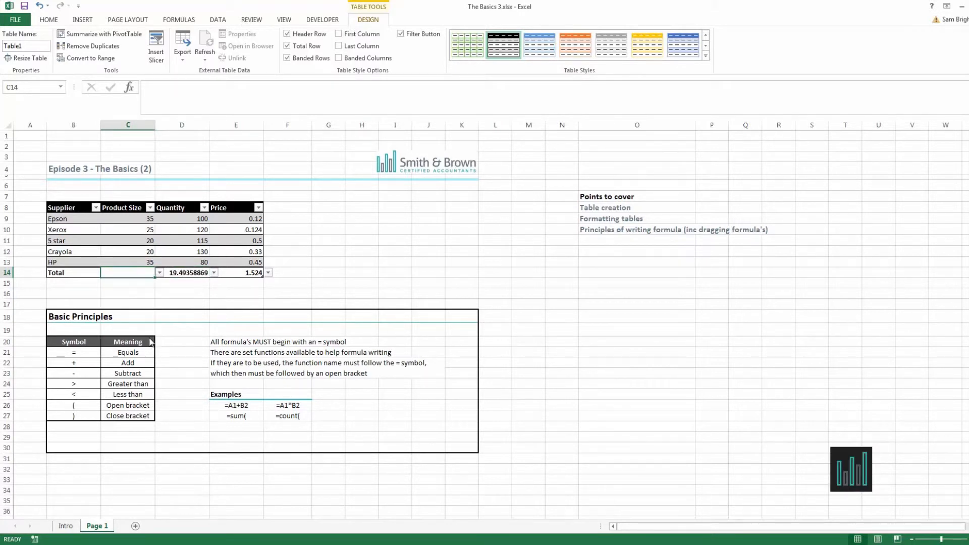
Open More Functions for the Quantity total and browse the Insert Function list without inserting anything.
{"action": "left_click", "coordinate": [212, 275]}
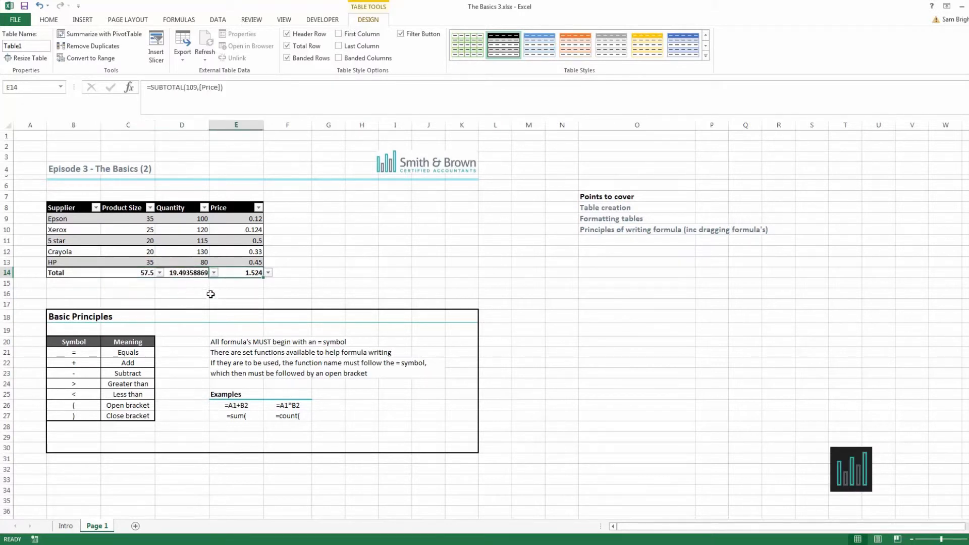
{"action": "left_click", "coordinate": [190, 277]}
{"action": "left_click", "coordinate": [203, 273]}
{"action": "left_click", "coordinate": [214, 274]}
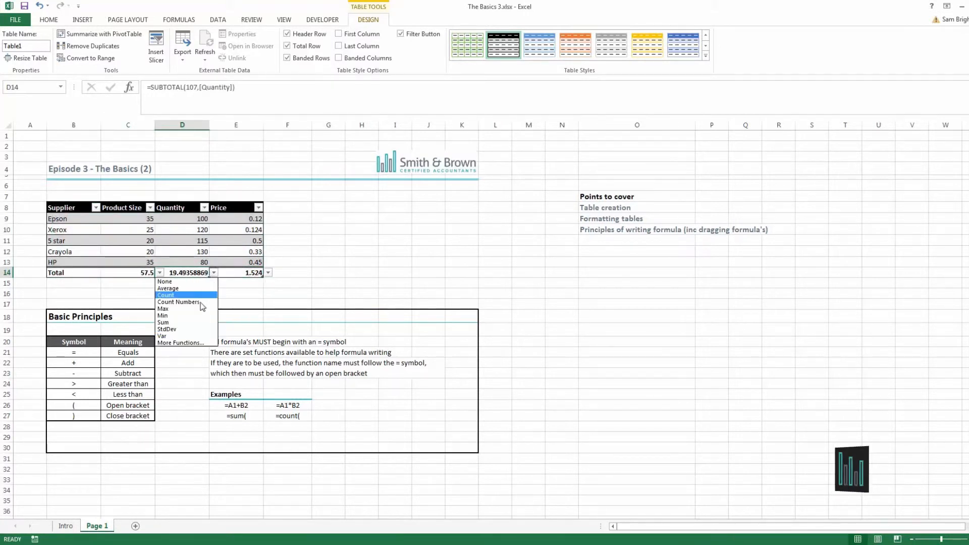
{"action": "left_click", "coordinate": [189, 341]}
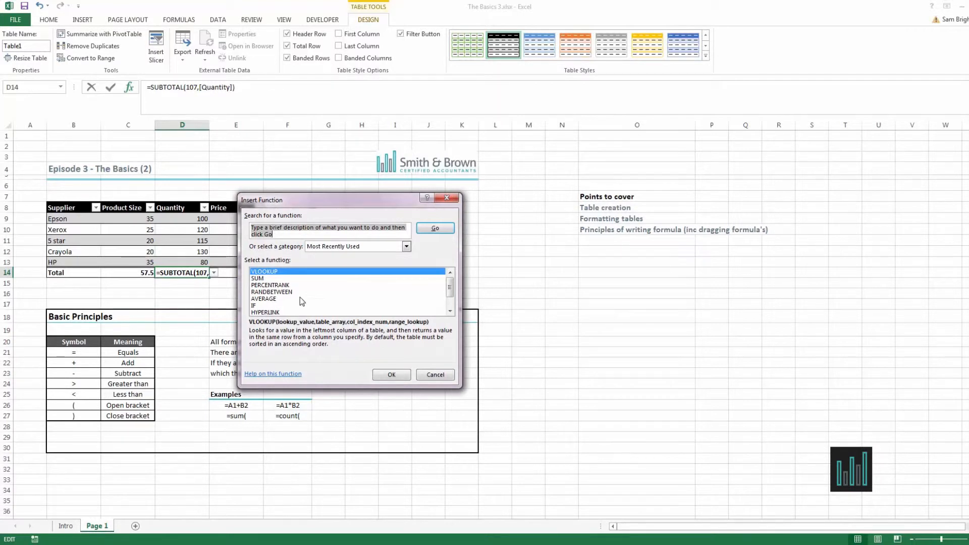
{"action": "left_click", "coordinate": [283, 305]}
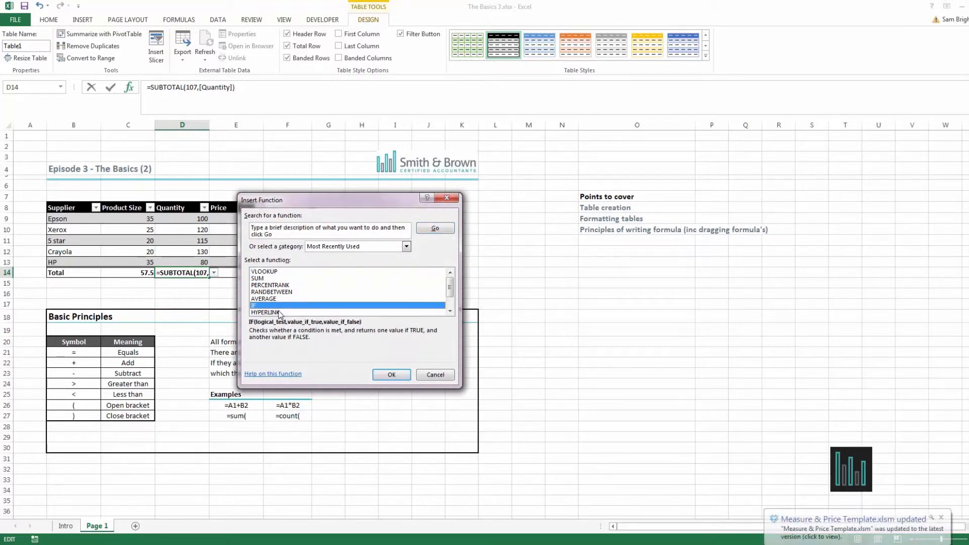
{"action": "left_click", "coordinate": [288, 286]}
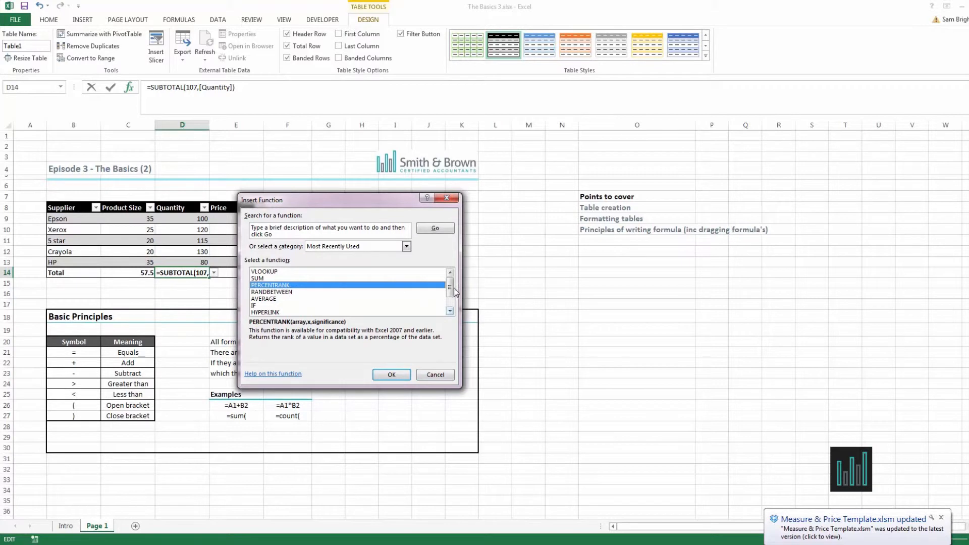
{"action": "left_click_drag", "start_coordinate": [450, 293], "coordinate": [451, 303]}
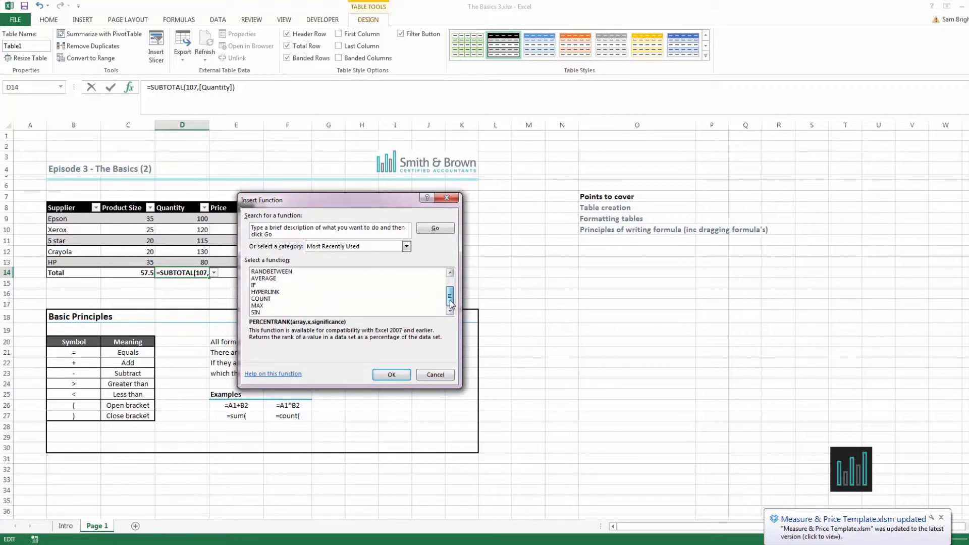
{"action": "left_click", "coordinate": [436, 373]}
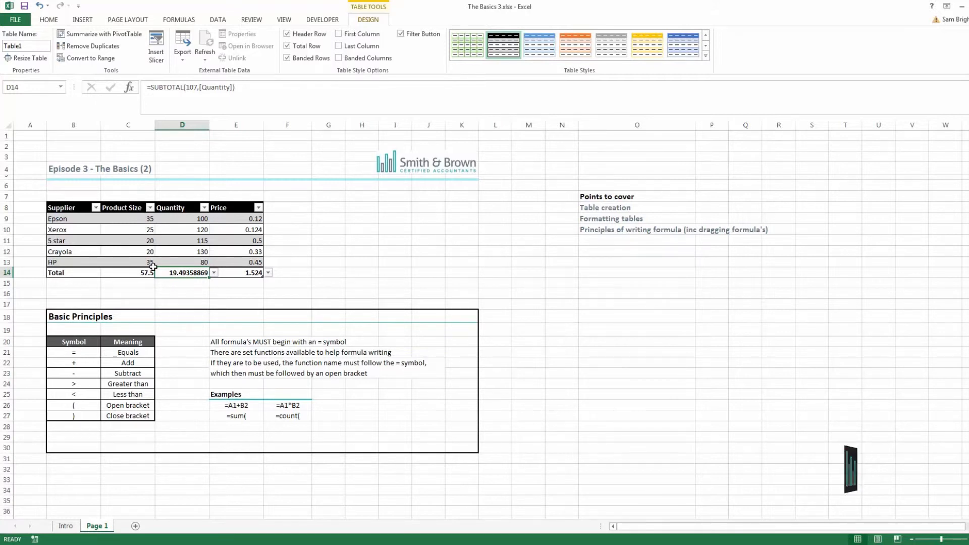
Try turning the =A1+B2 example in E26 into a live formula by removing its leading apostrophe, then cancel the edit.
{"action": "left_click", "coordinate": [74, 316]}
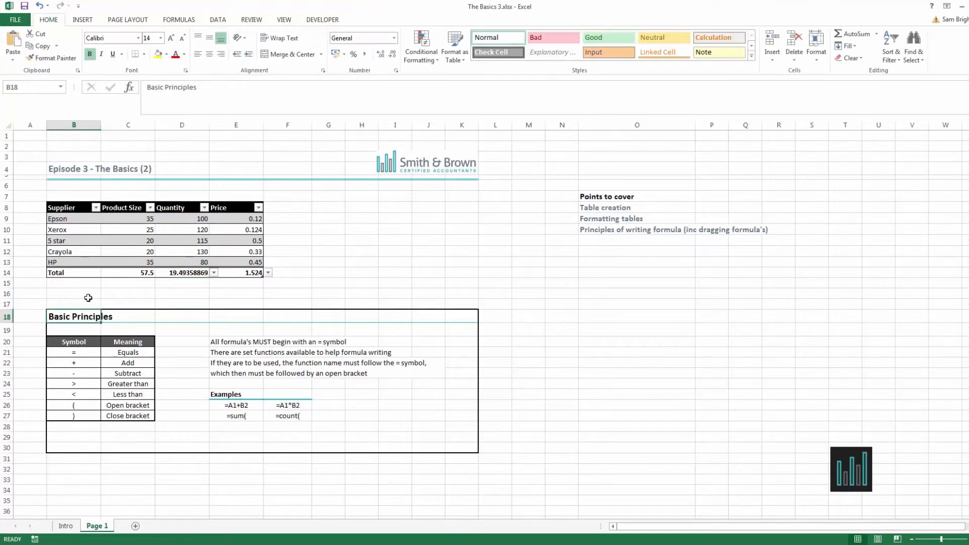
{"action": "left_click", "coordinate": [83, 351]}
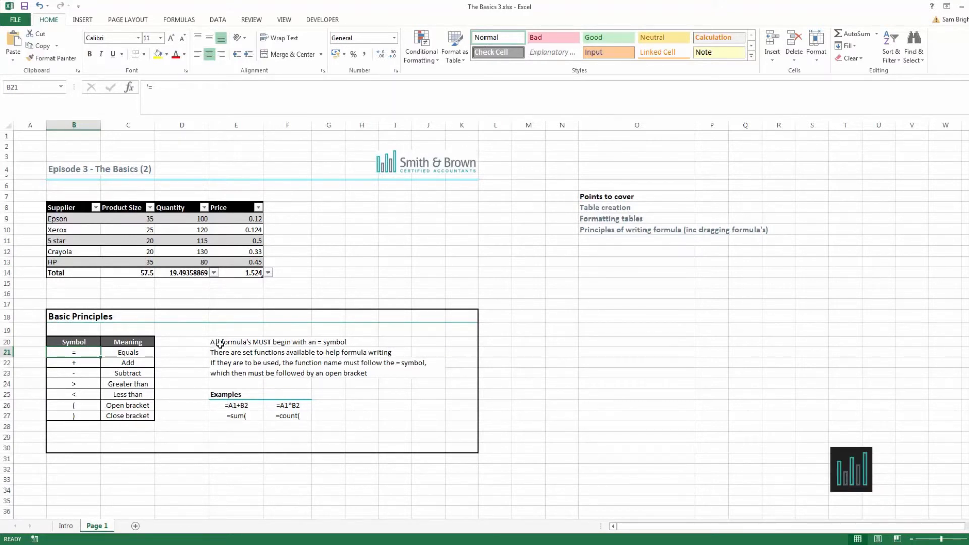
{"action": "left_click", "coordinate": [236, 406]}
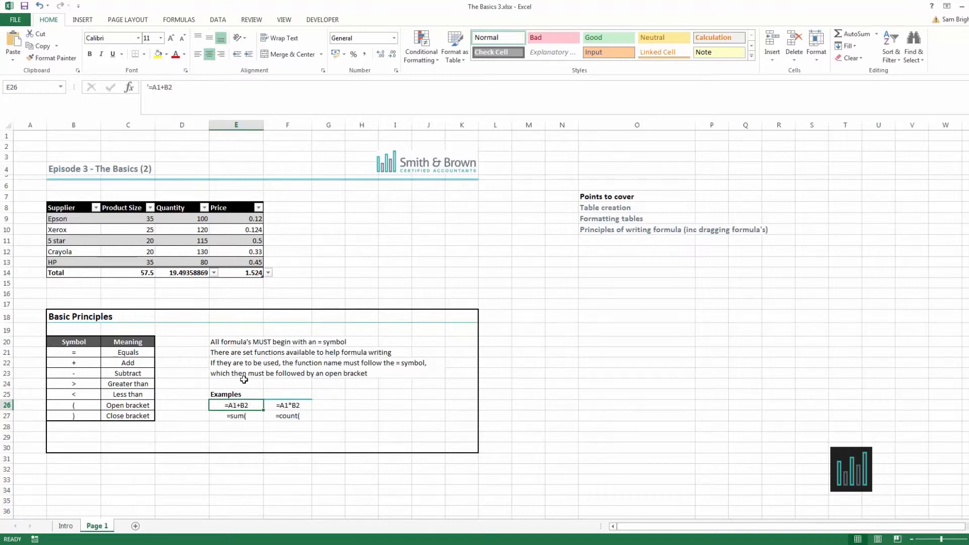
{"action": "left_click", "coordinate": [148, 87]}
{"action": "type", "text": "'"}
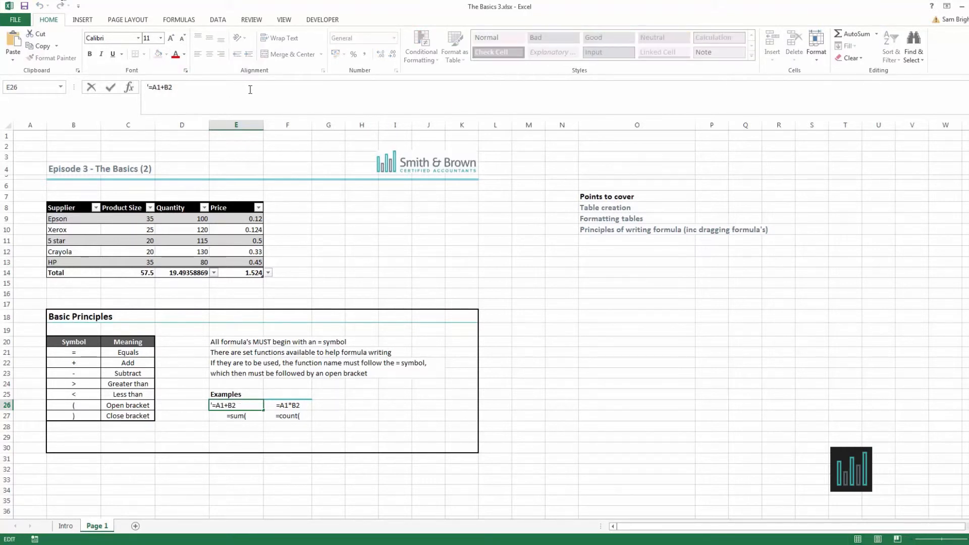
{"action": "key", "text": "BackSpace"}
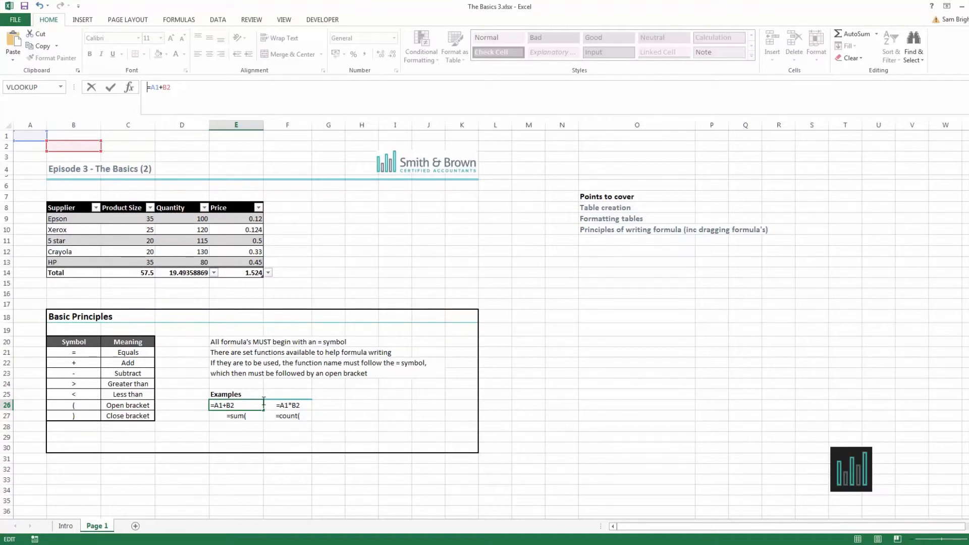
{"action": "left_click", "coordinate": [253, 416]}
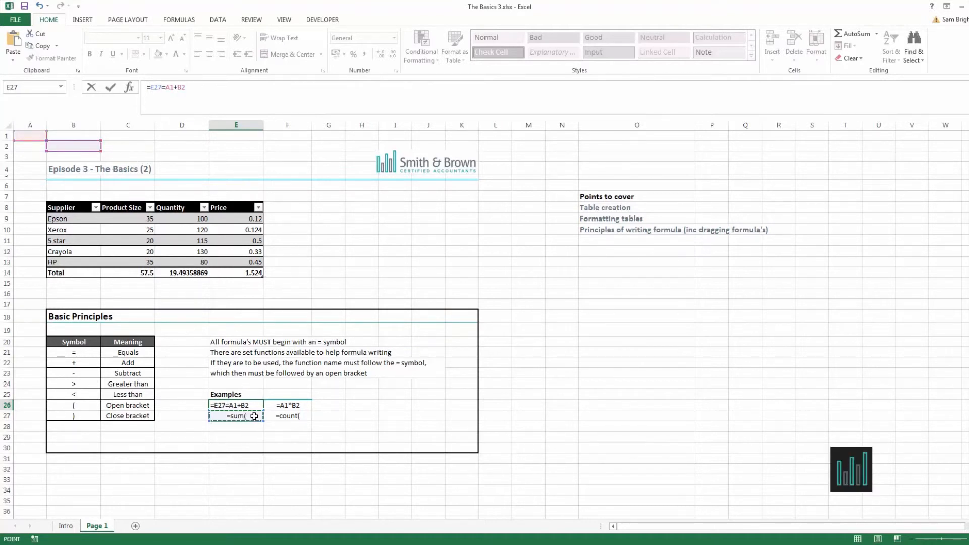
{"action": "key", "text": "Escape"}
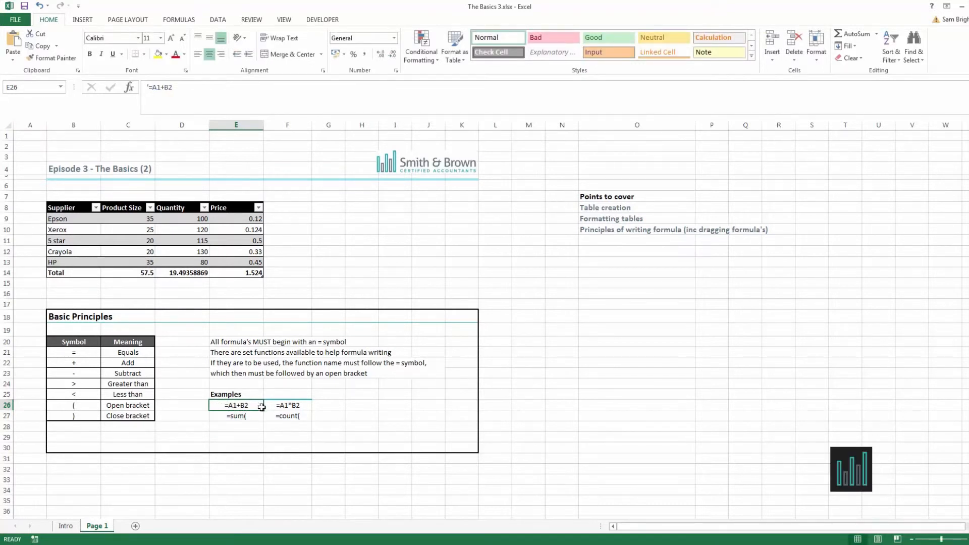
Replace the =count( example in F27 with a COUNT formula over the table's Price column.
{"action": "left_click", "coordinate": [287, 418]}
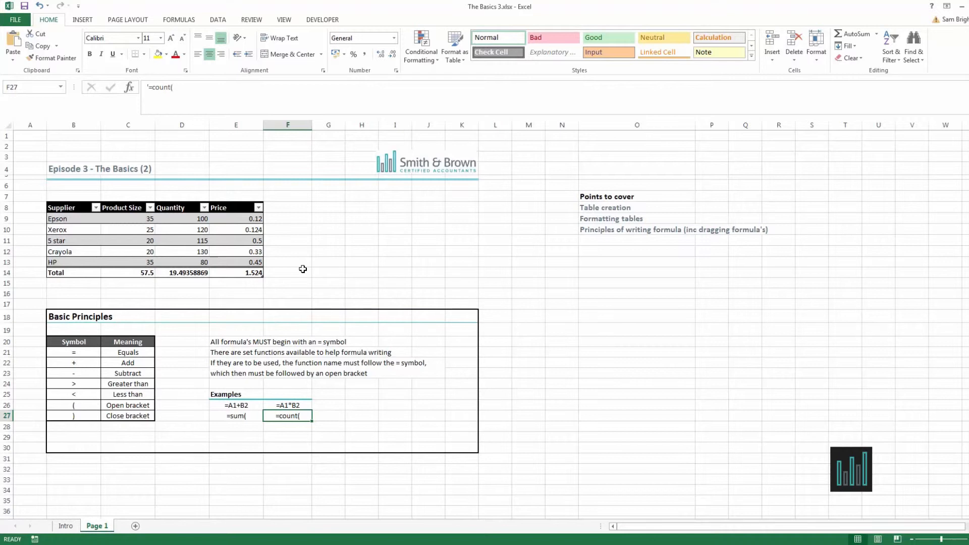
{"action": "type", "text": "="}
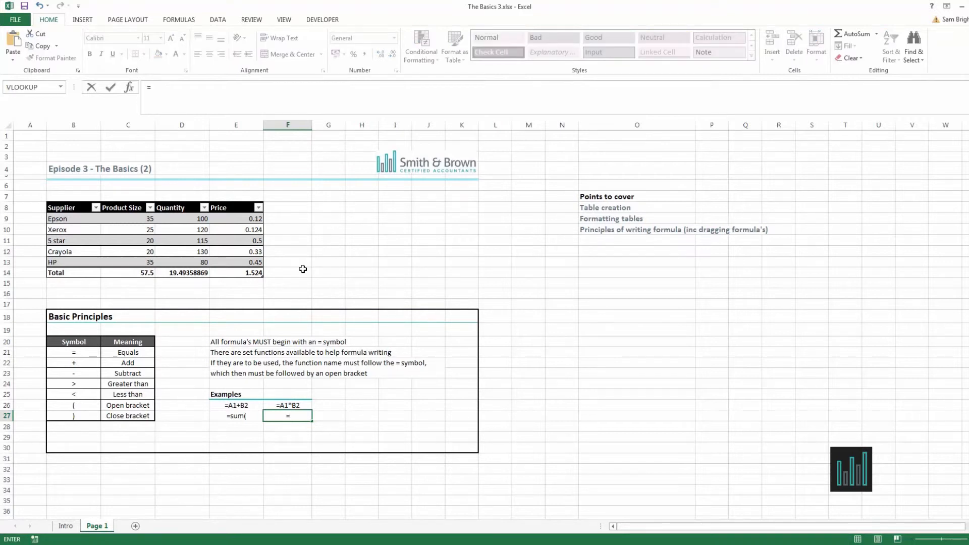
{"action": "type", "text": "count"}
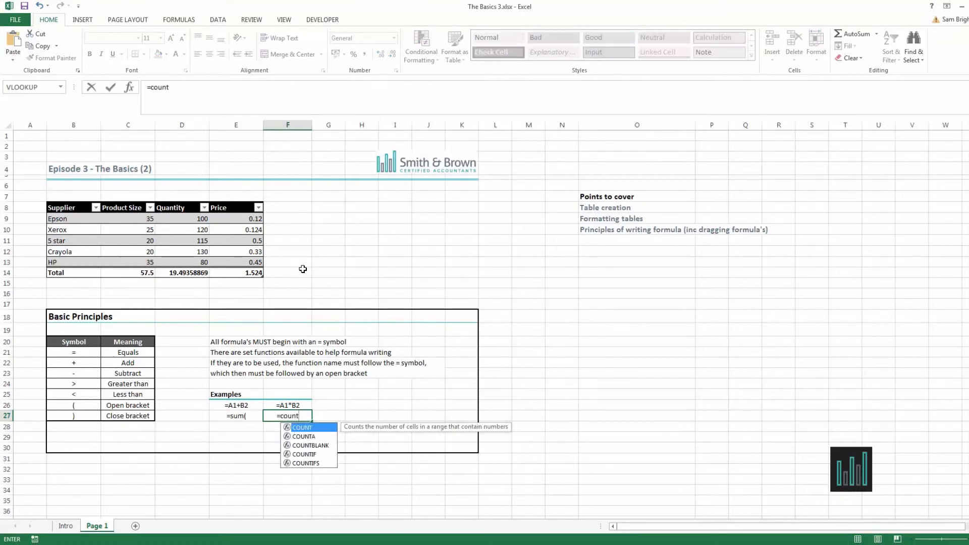
{"action": "type", "text": "("}
{"action": "left_click_drag", "start_coordinate": [254, 218], "coordinate": [247, 262]}
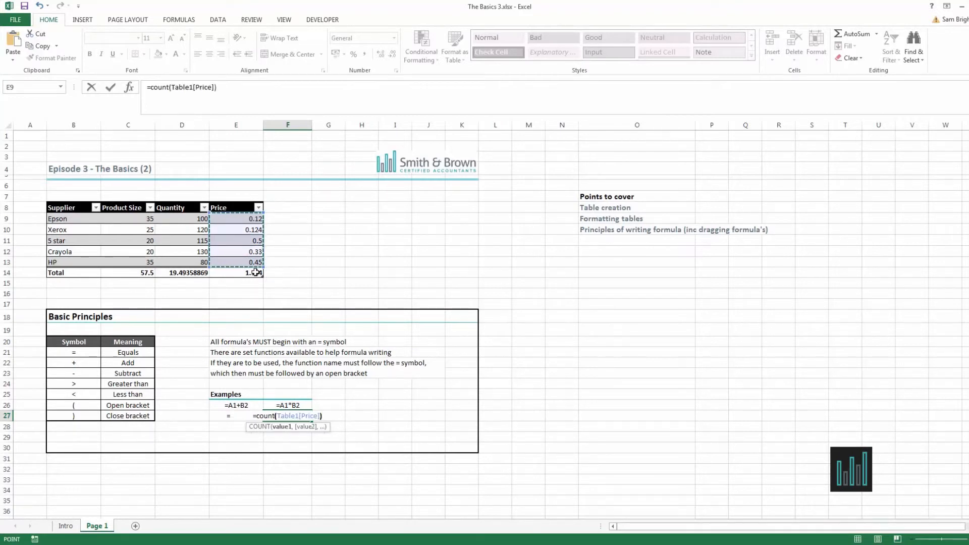
{"action": "key", "text": "Return"}
Open the function arguments of the COUNT formula in F27 and close them without changes.
{"action": "left_click", "coordinate": [301, 412]}
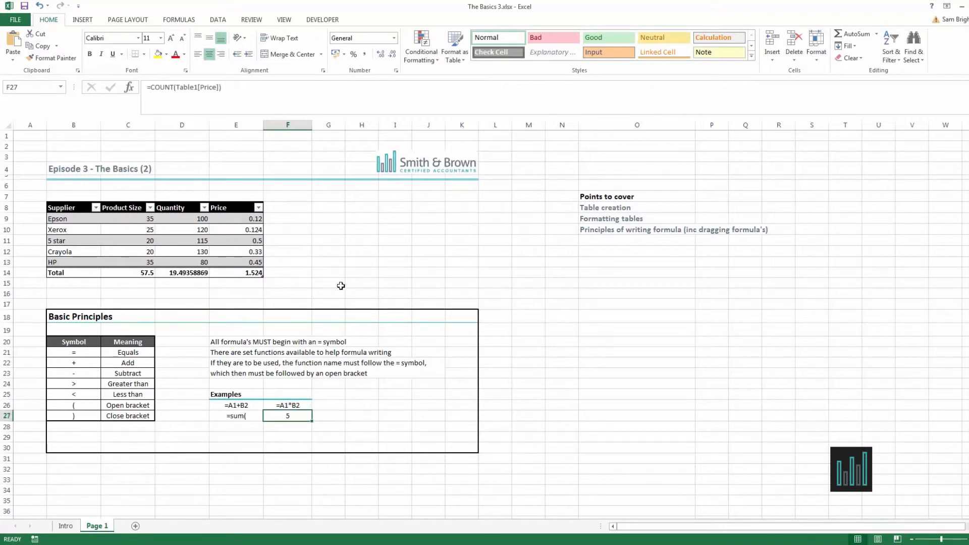
{"action": "left_click", "coordinate": [189, 22]}
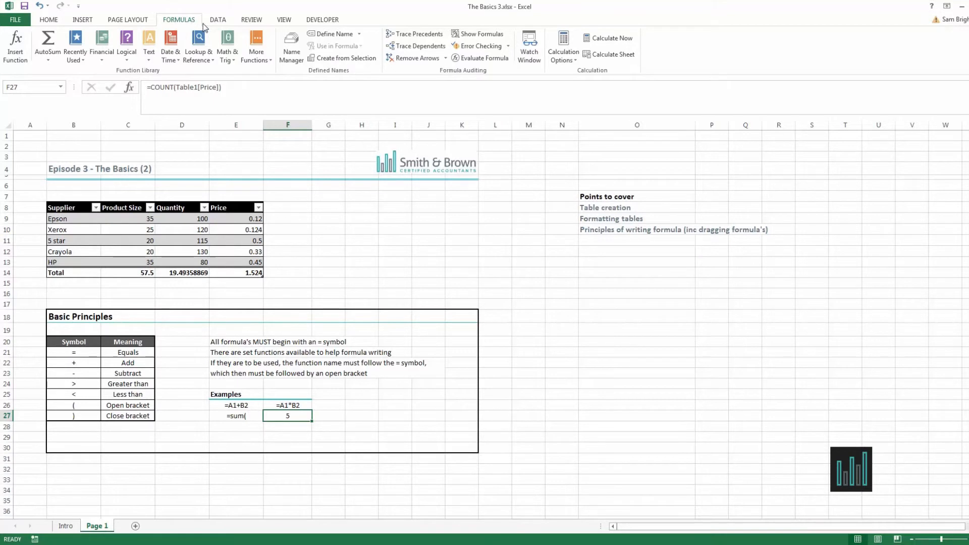
{"action": "left_click", "coordinate": [23, 56]}
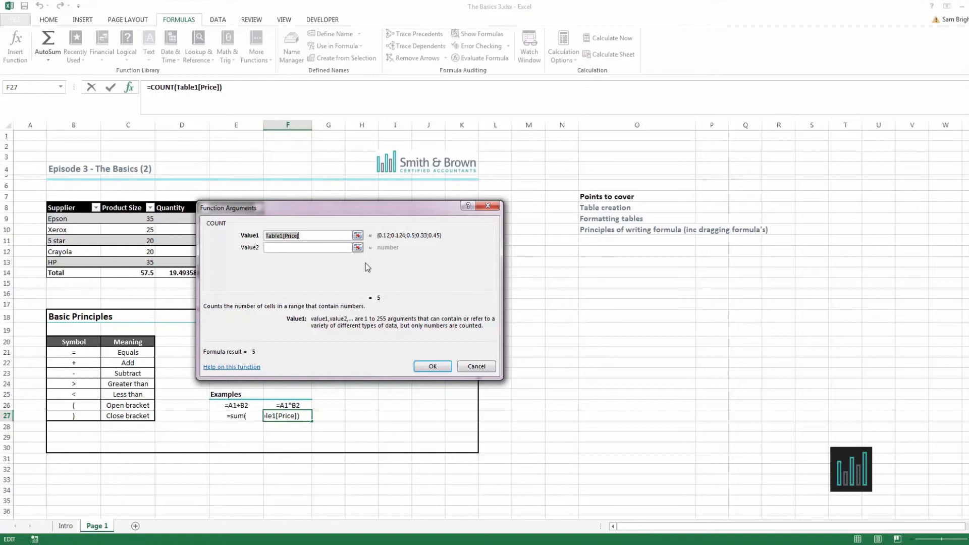
{"action": "left_click_drag", "start_coordinate": [316, 236], "coordinate": [265, 234]}
{"action": "left_click", "coordinate": [478, 367]}
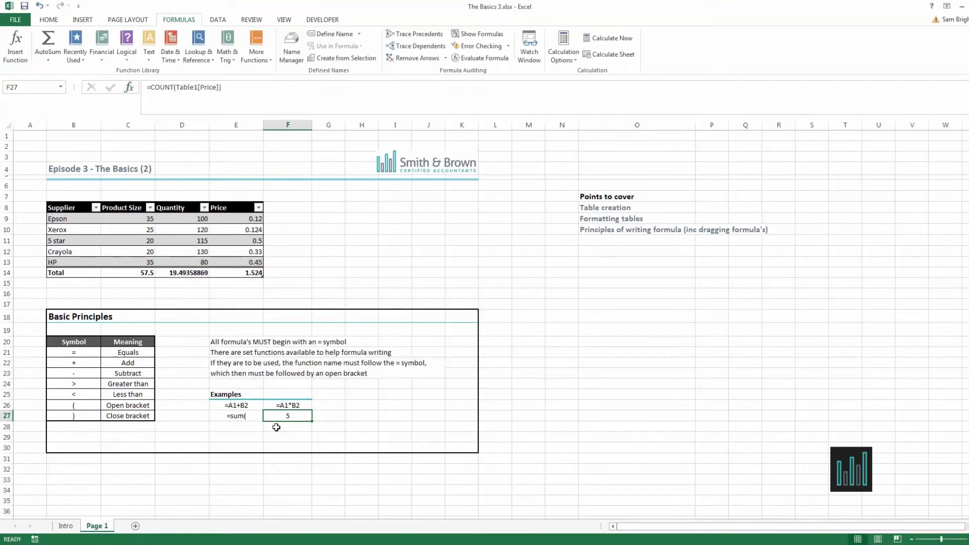
In E29, search Insert Function for "add up" and choose SUM from the results.
{"action": "left_click", "coordinate": [250, 435]}
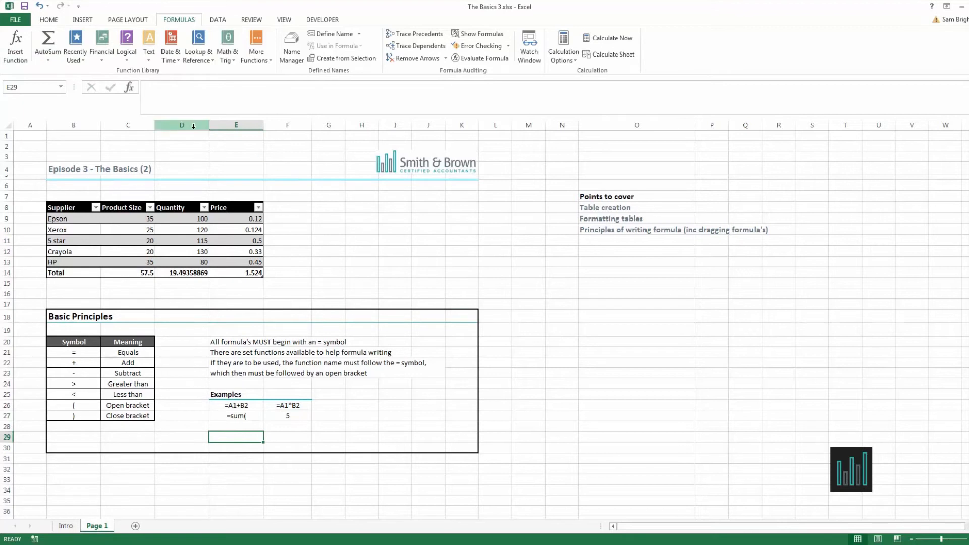
{"action": "left_click", "coordinate": [15, 46]}
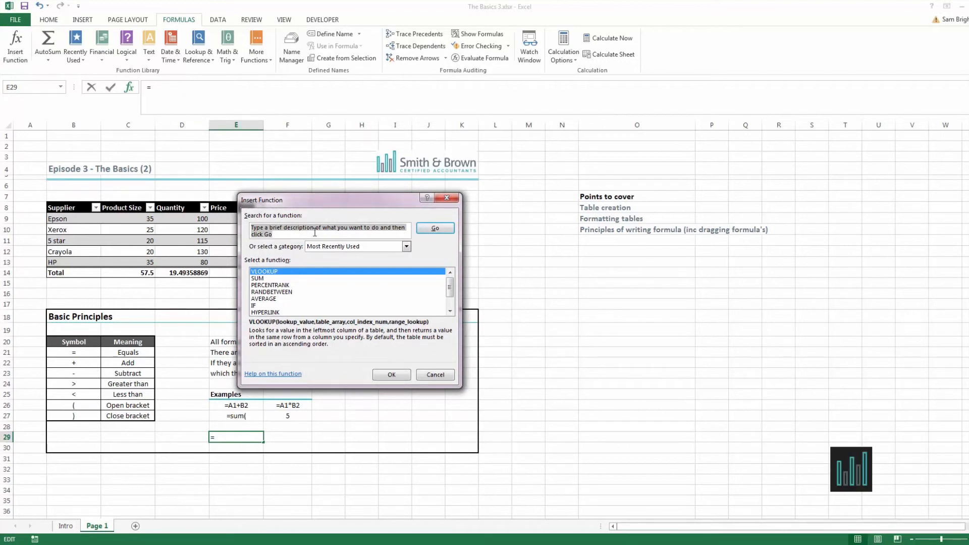
{"action": "type", "text": "add"}
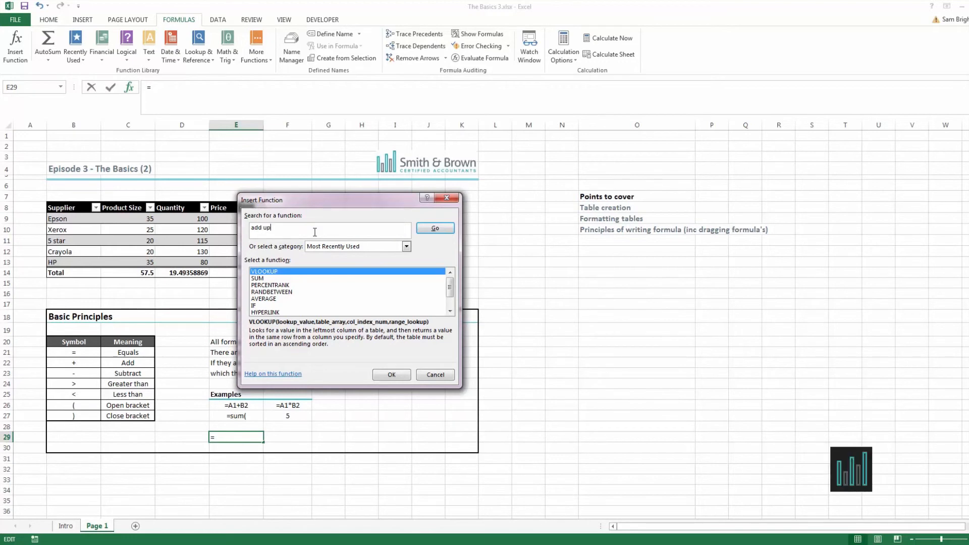
{"action": "type", "text": " up"}
{"action": "left_click", "coordinate": [432, 226]}
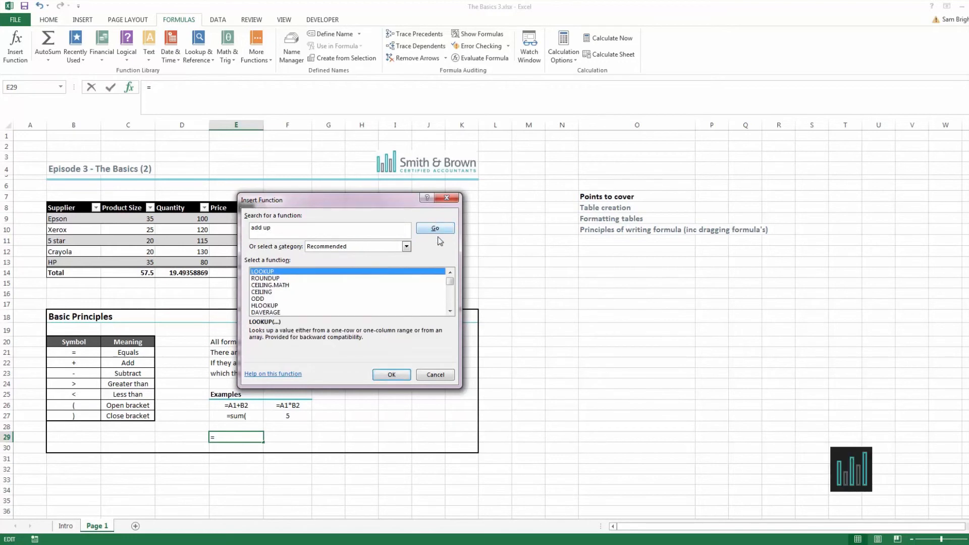
{"action": "left_click_drag", "start_coordinate": [451, 286], "coordinate": [450, 296]}
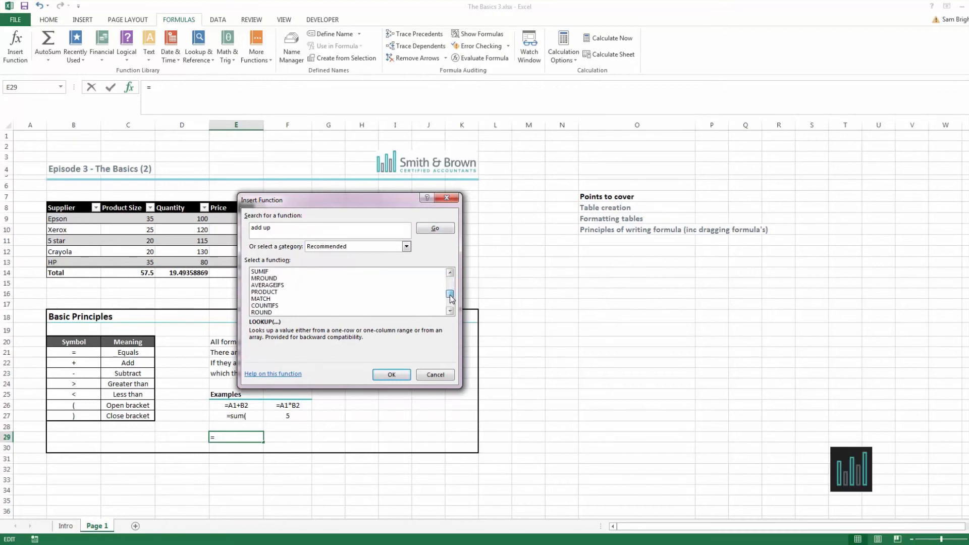
{"action": "left_click", "coordinate": [449, 272]}
{"action": "left_click", "coordinate": [449, 273]}
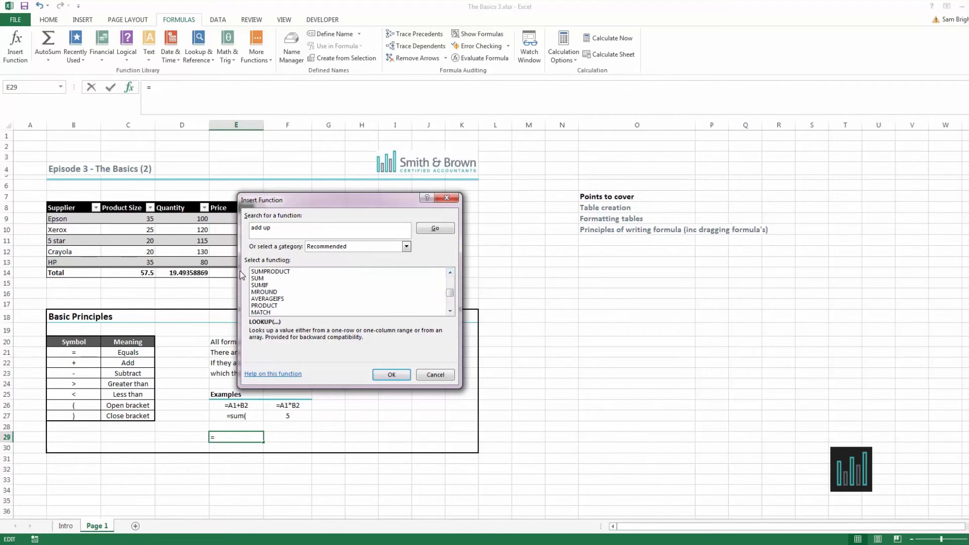
{"action": "left_click", "coordinate": [258, 274]}
{"action": "left_click", "coordinate": [259, 278]}
{"action": "left_click", "coordinate": [400, 373]}
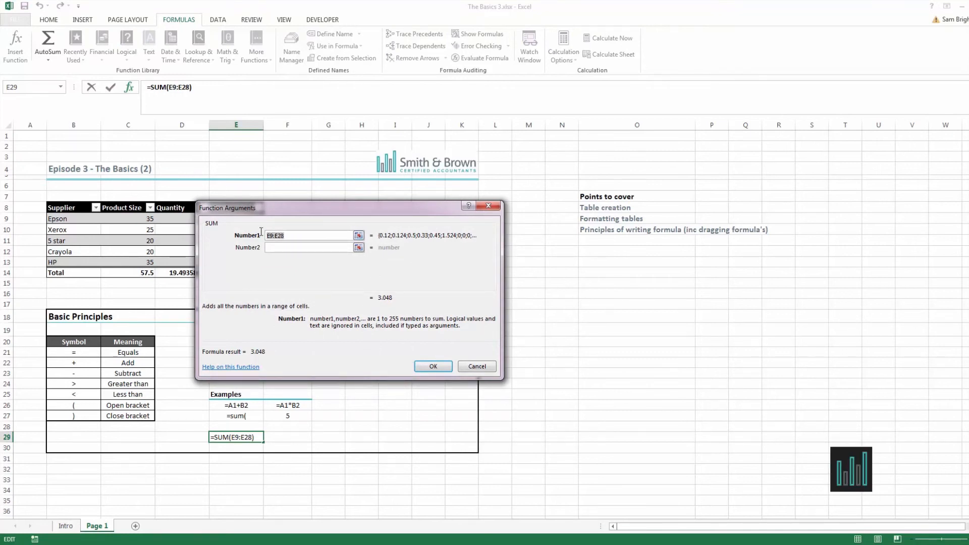
Set the SUM arguments to Quantity cells D9 and D10 and confirm the formula.
{"action": "left_click_drag", "start_coordinate": [359, 208], "coordinate": [577, 207]}
{"action": "key", "text": "Delete"}
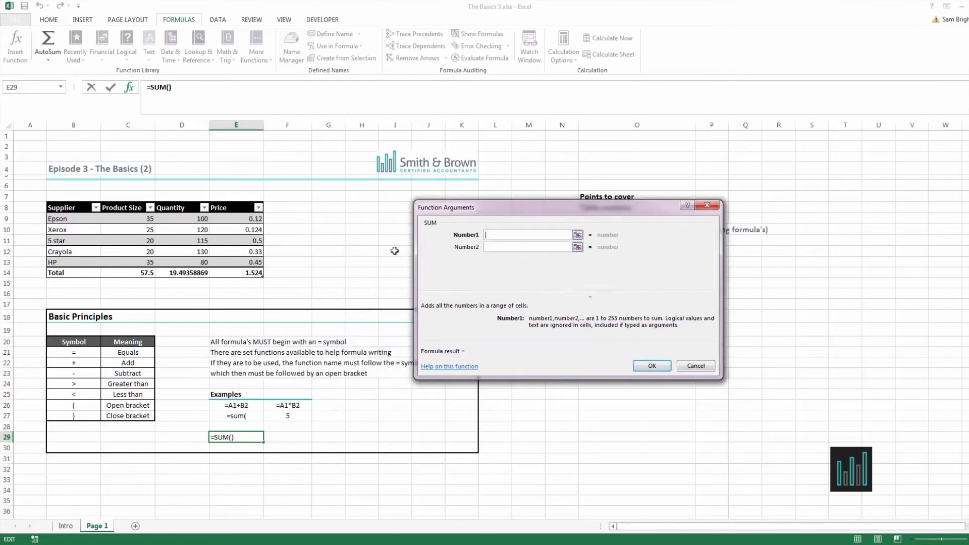
{"action": "left_click", "coordinate": [192, 219]}
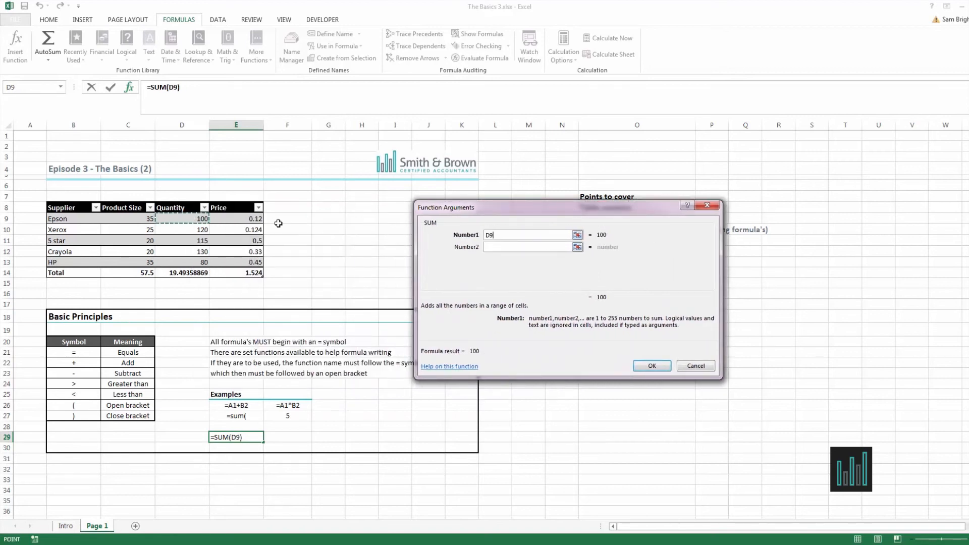
{"action": "left_click", "coordinate": [496, 248]}
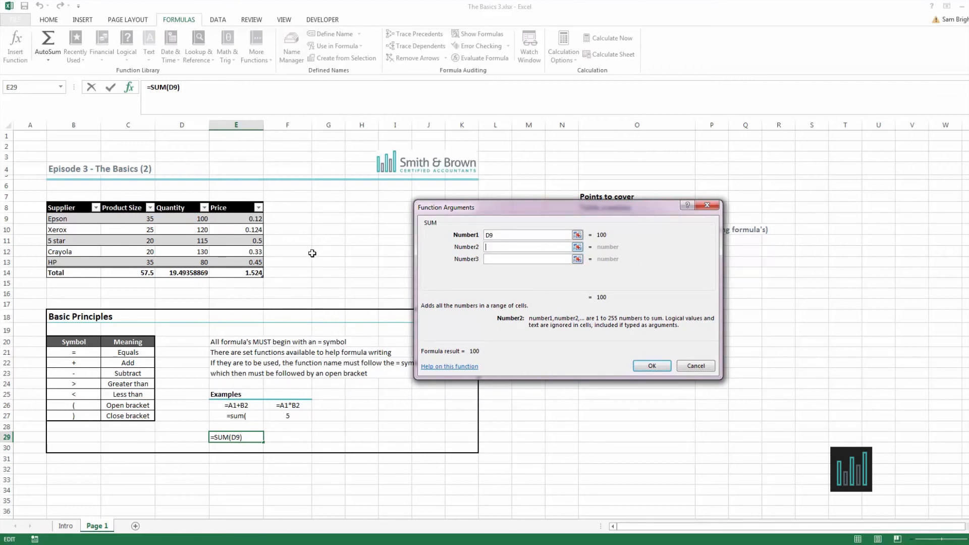
{"action": "left_click", "coordinate": [183, 230]}
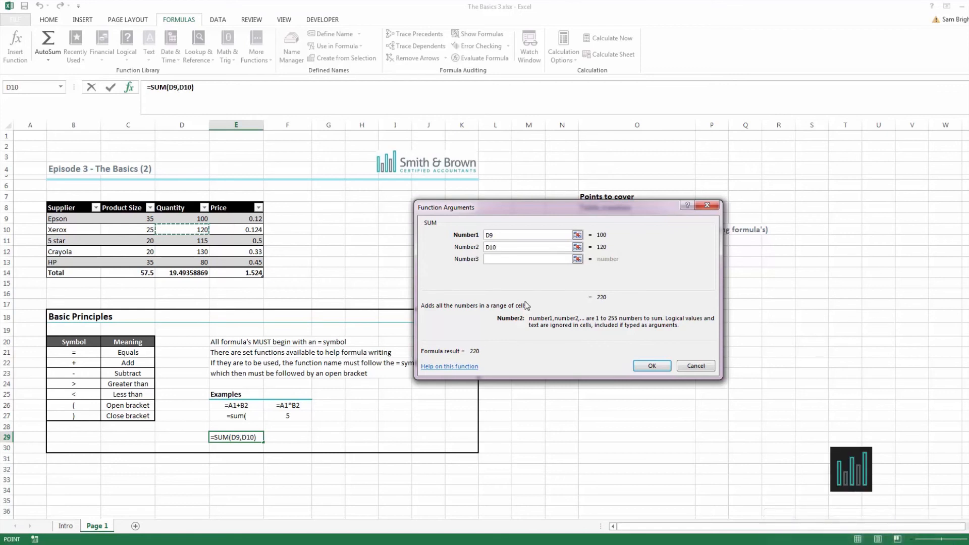
{"action": "left_click", "coordinate": [651, 366]}
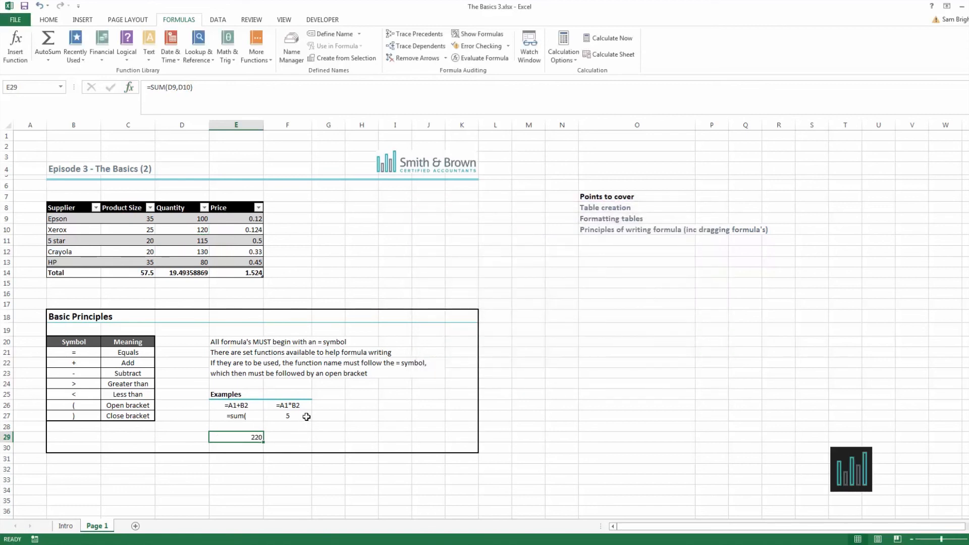